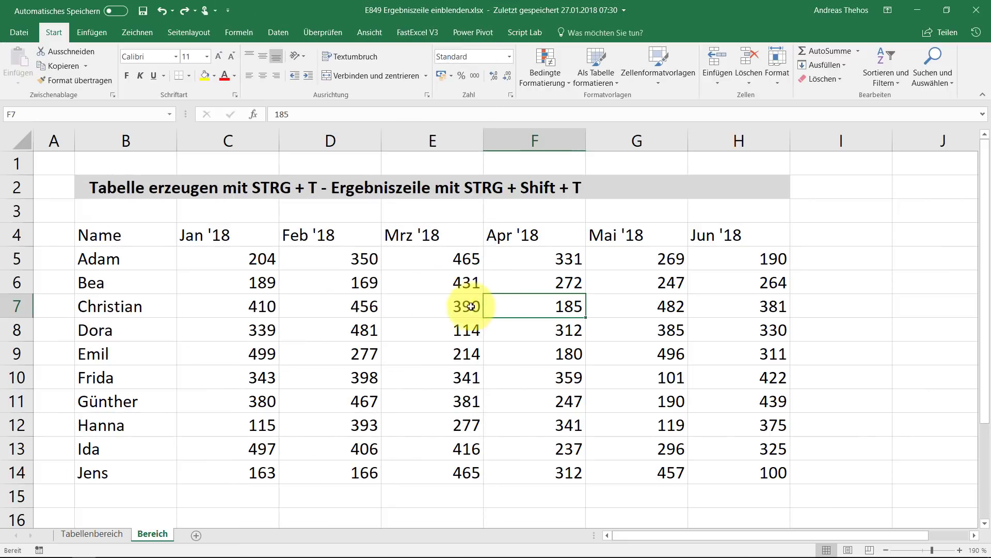
Select the name list and monthly values B4:H14 as the current region
{"action": "left_click", "coordinate": [285, 265]}
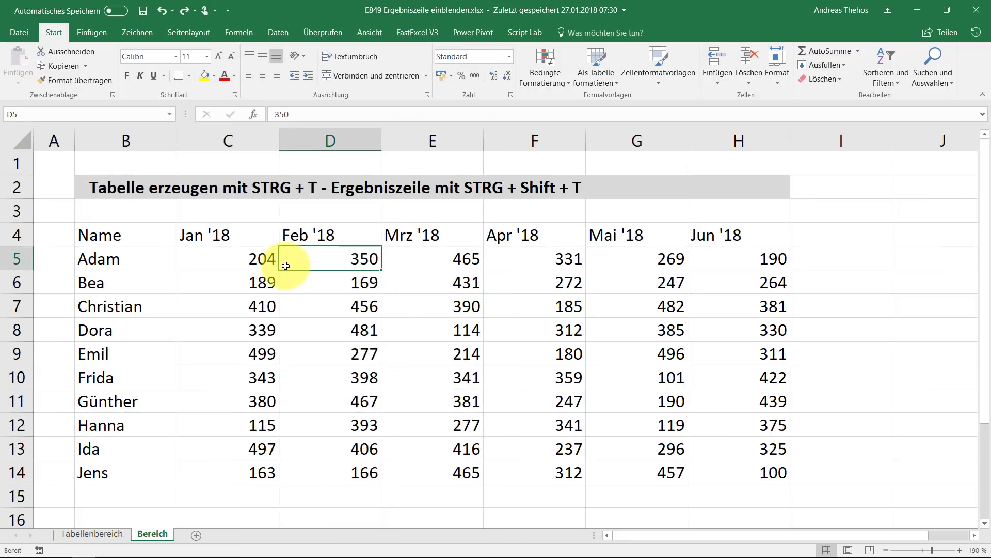
{"action": "key", "text": "ctrl+a"}
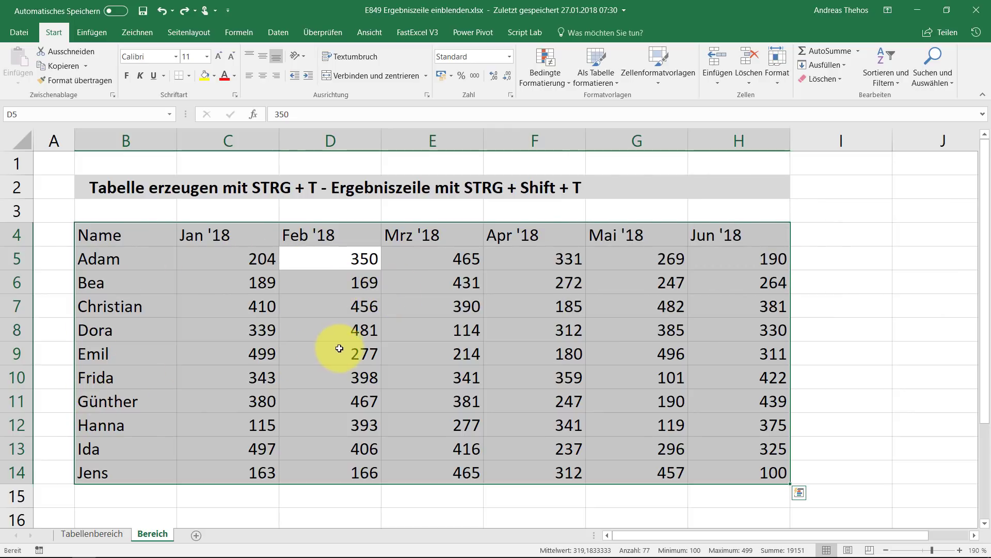
Convert B4:H14 into a styled table with headers, named Tabelle3
{"action": "key", "text": "ctrl+t"}
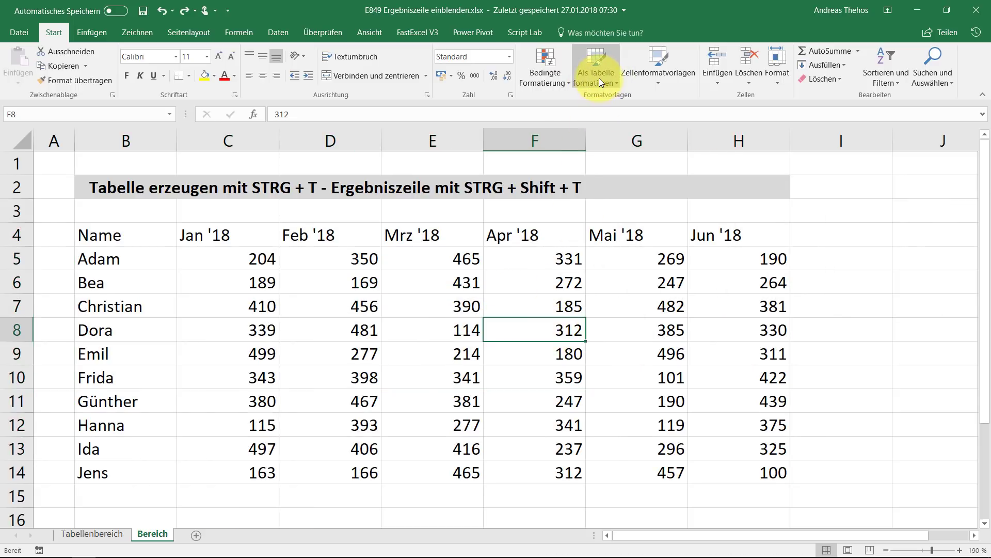
{"action": "left_click", "coordinate": [599, 78]}
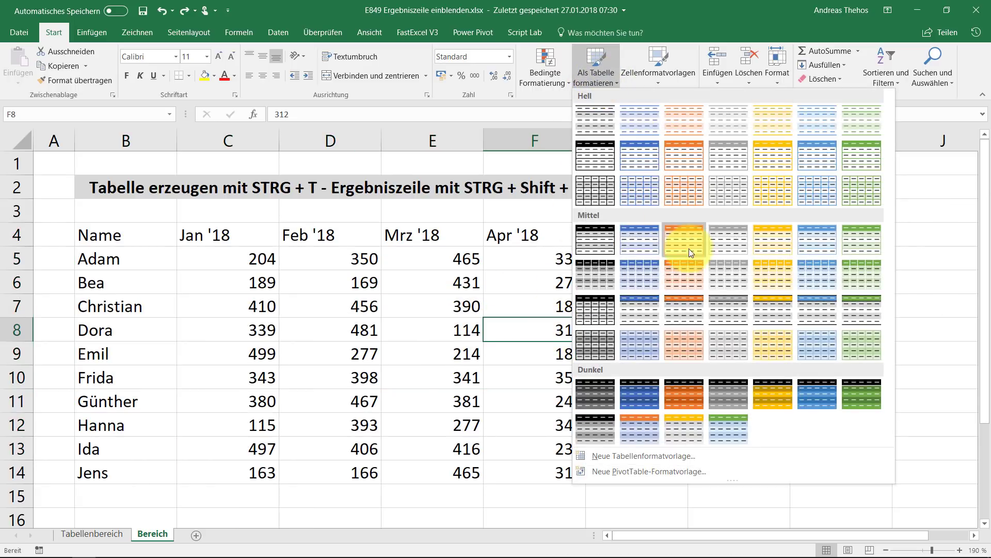
{"action": "left_click", "coordinate": [733, 244]}
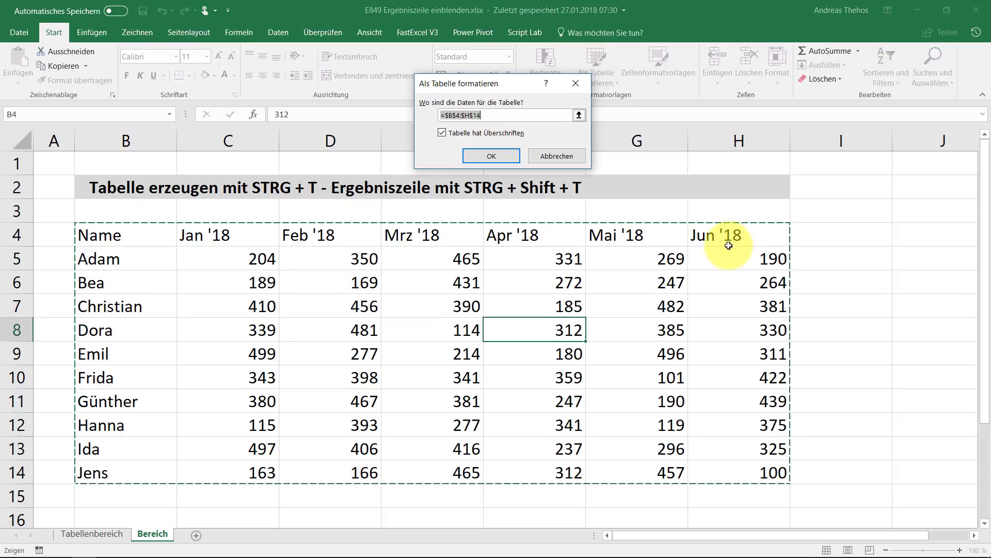
{"action": "left_click", "coordinate": [501, 157]}
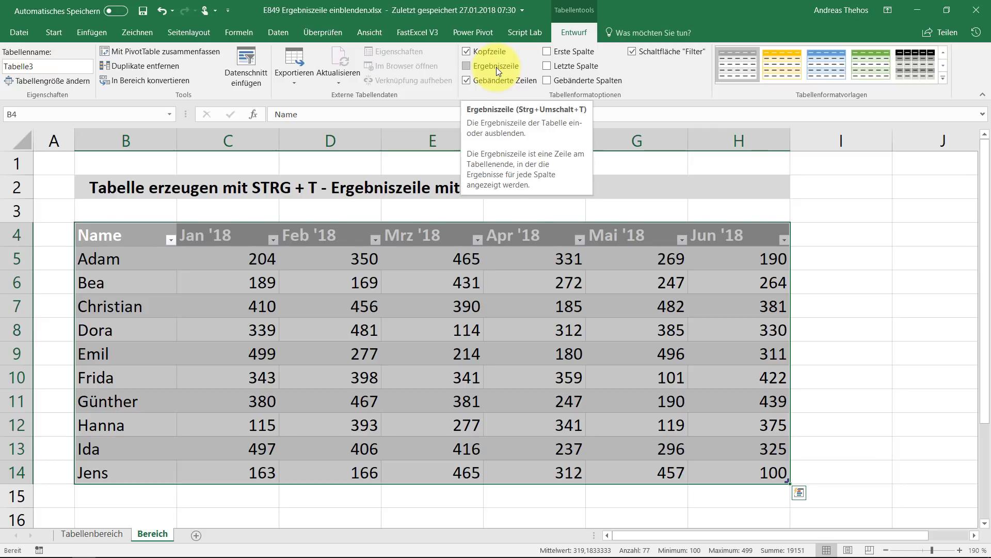
Show the Ergebnis total row in row 15 of Tabelle3, totalling Jun '18 as 3137
{"action": "key", "text": "ctrl+shift+t"}
{"action": "left_click", "coordinate": [403, 308]}
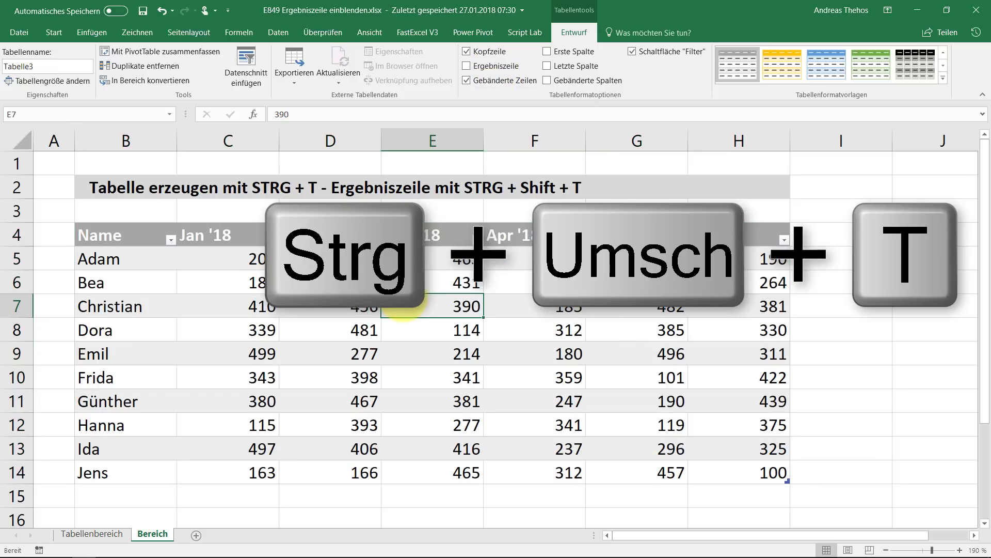
{"action": "key", "text": "ctrl+shift+t"}
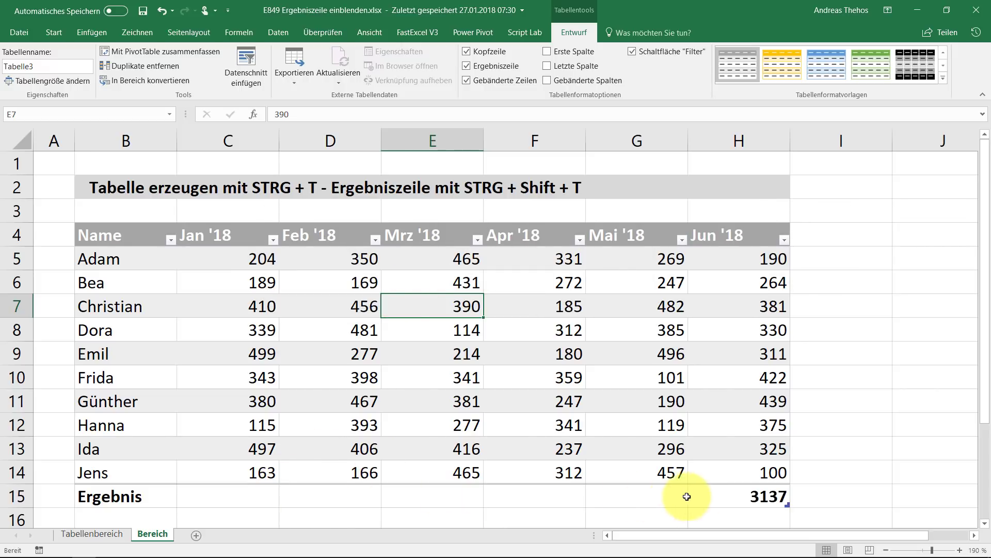
{"action": "left_click", "coordinate": [54, 32]}
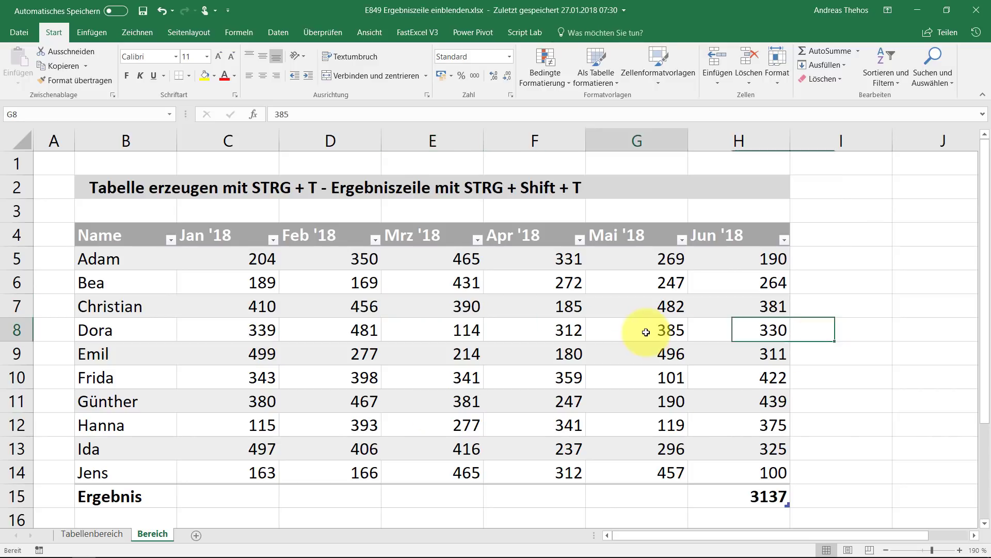
{"action": "left_click", "coordinate": [610, 321]}
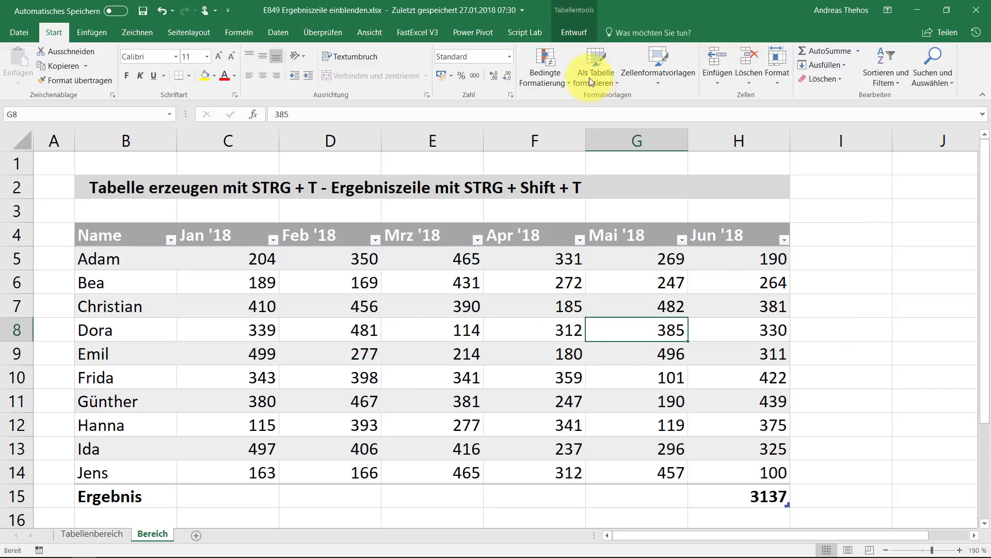
{"action": "left_click", "coordinate": [572, 33]}
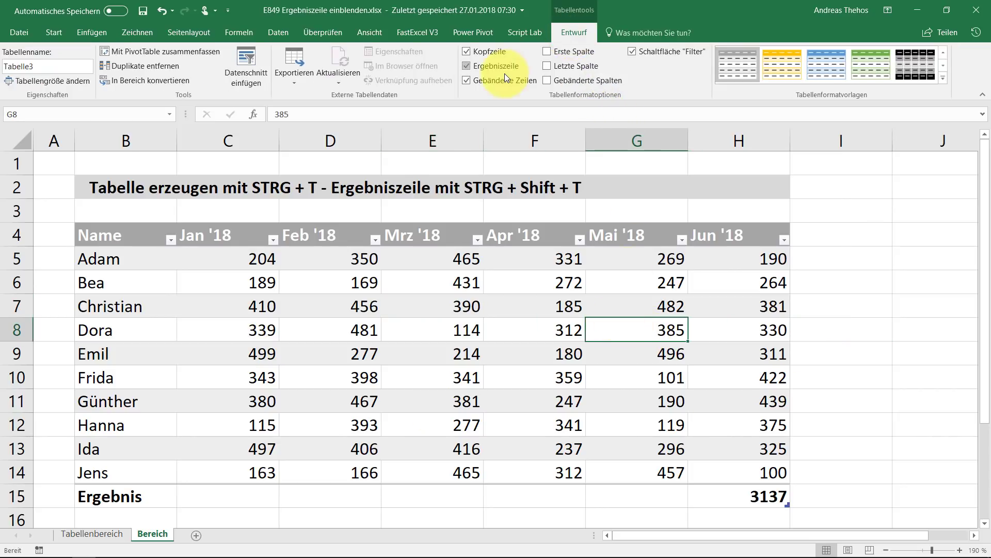
{"action": "left_click", "coordinate": [325, 305]}
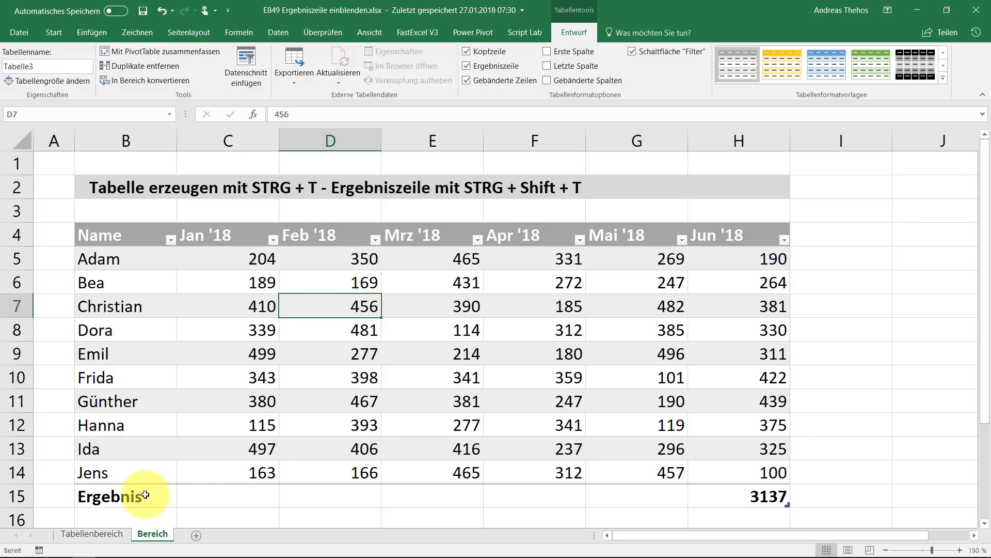
{"action": "left_click", "coordinate": [217, 500]}
Set the Jan '18 total to Sum (3139) and inspect its =TEILERGEBNIS(109;[Jan '18]) formula
{"action": "left_click", "coordinate": [286, 502]}
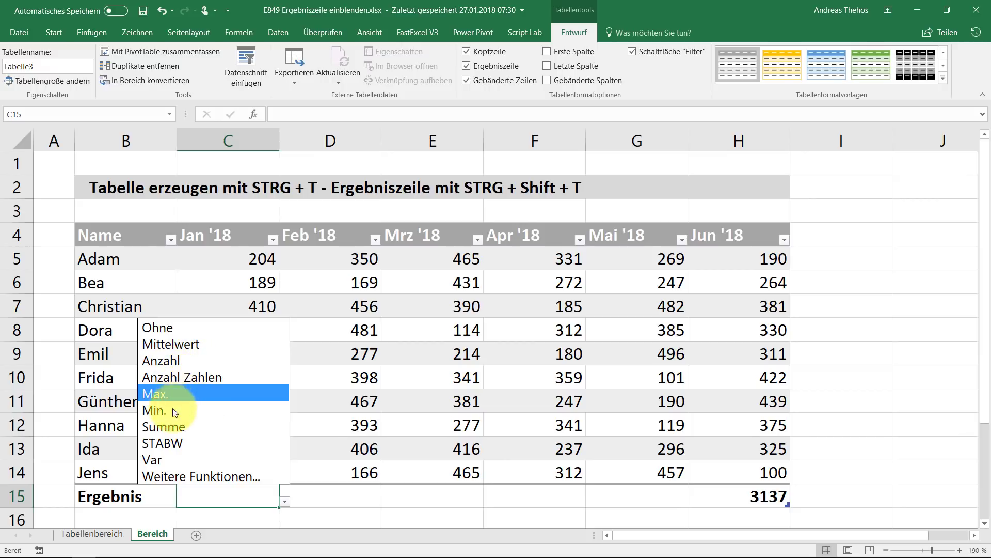
{"action": "left_click", "coordinate": [164, 427]}
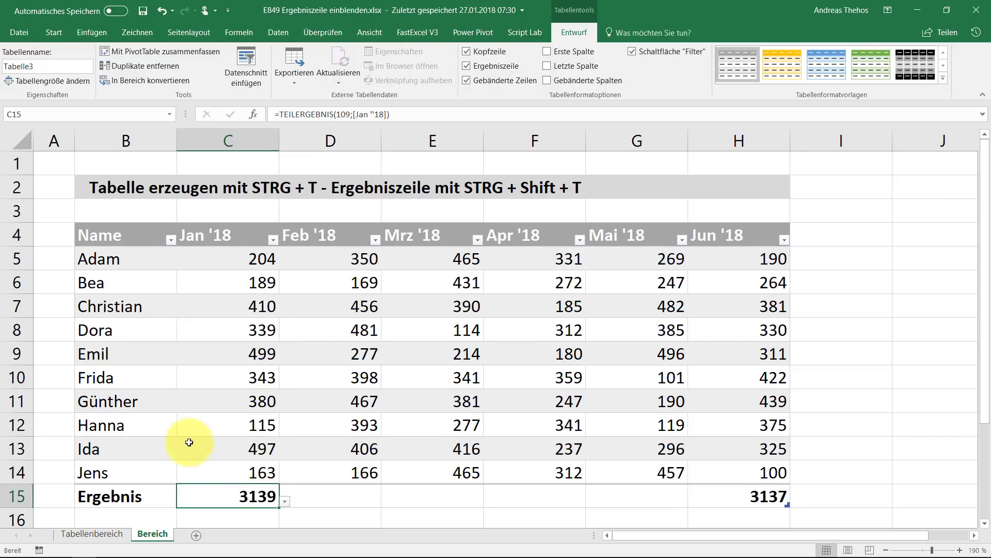
{"action": "double_click", "coordinate": [244, 496]}
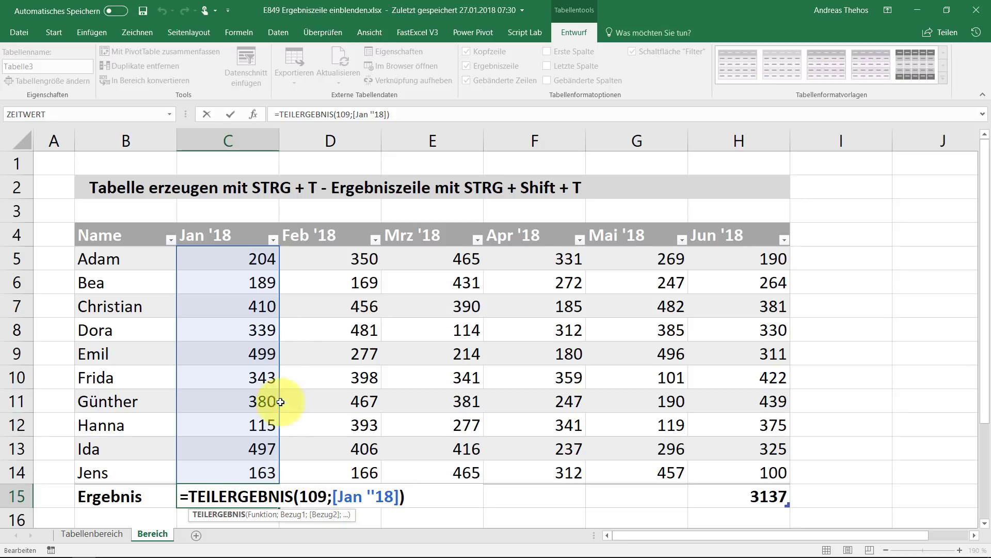
{"action": "key", "text": "Escape"}
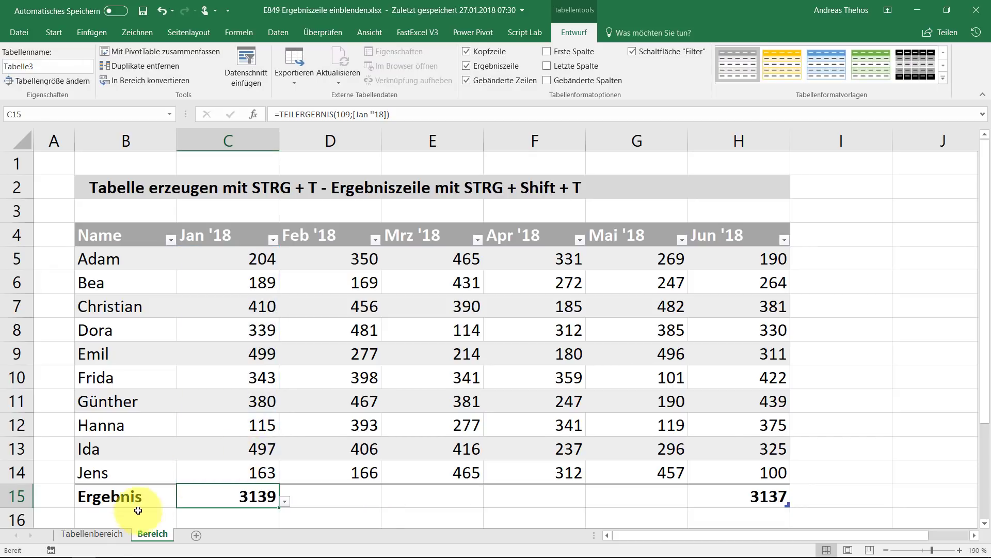
Hide and re-show the table's total row with Ctrl+Shift+T
{"action": "left_click", "coordinate": [248, 383]}
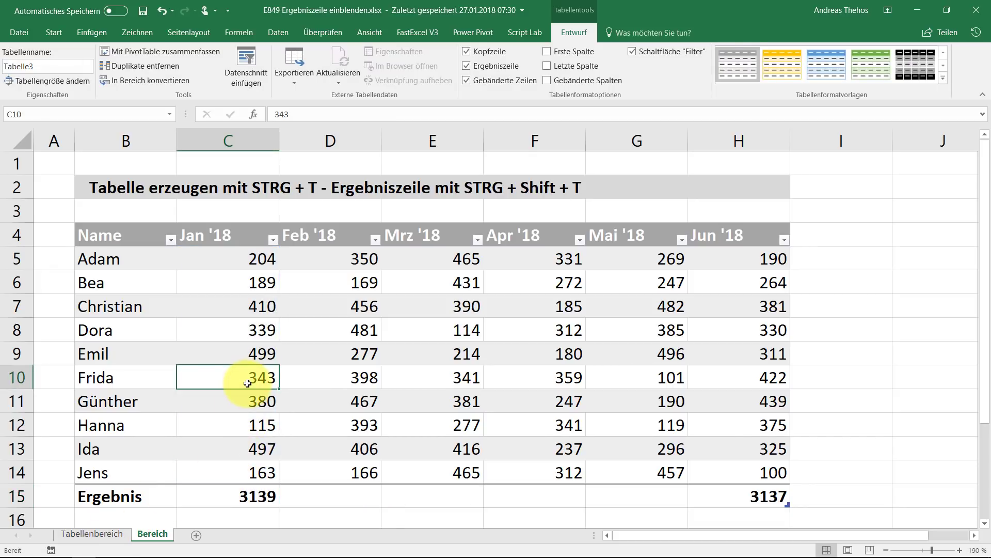
{"action": "key", "text": "ctrl+shift+t"}
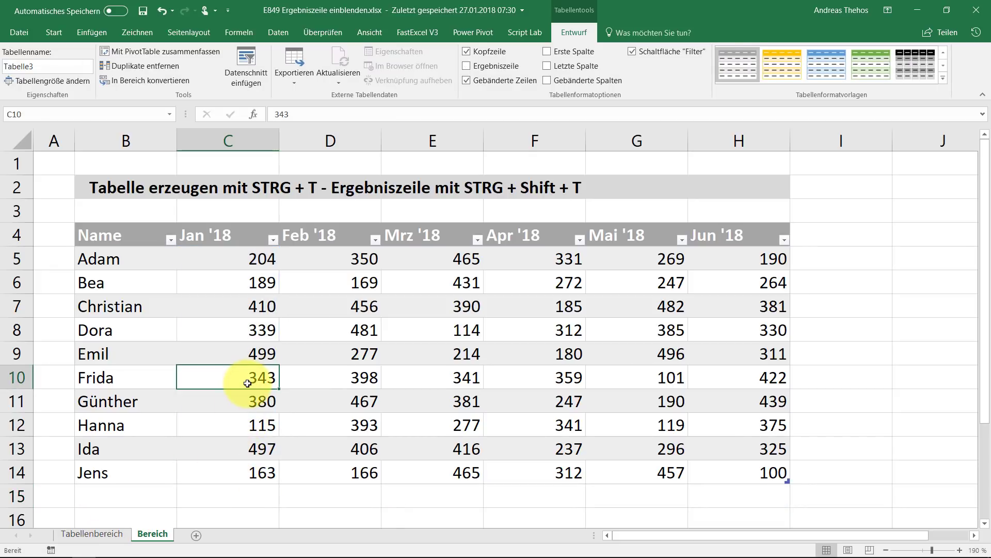
{"action": "key", "text": "ctrl+shift+t"}
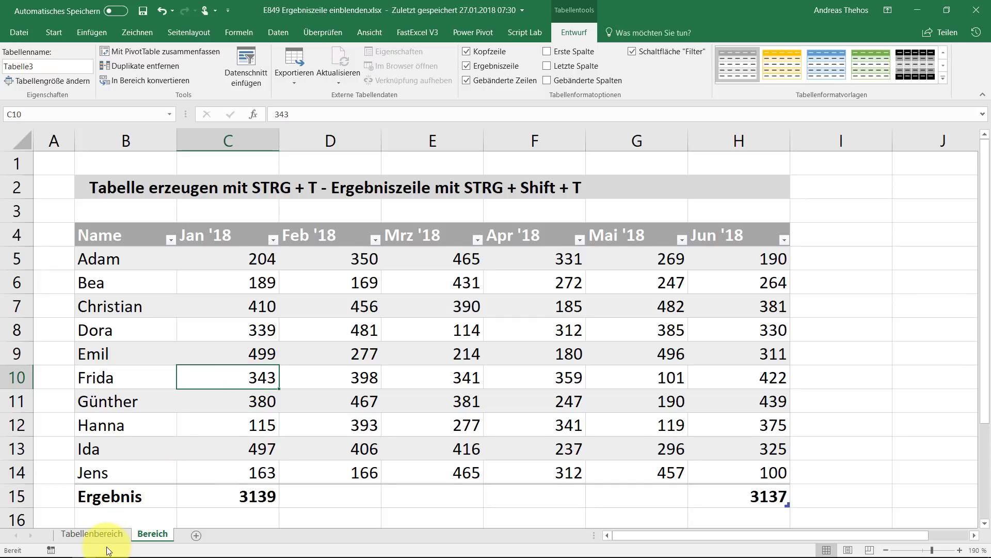
On Tabellenbereich, exclude three names via the Name filter, leaving 7 rows and a Jan '18 total of 1850
{"action": "left_click", "coordinate": [87, 533]}
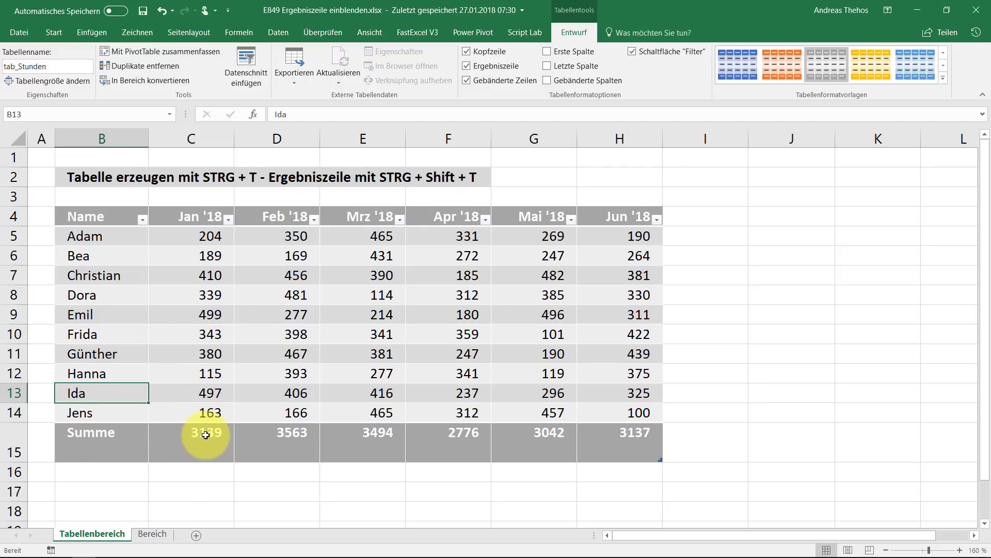
{"action": "left_click", "coordinate": [142, 219]}
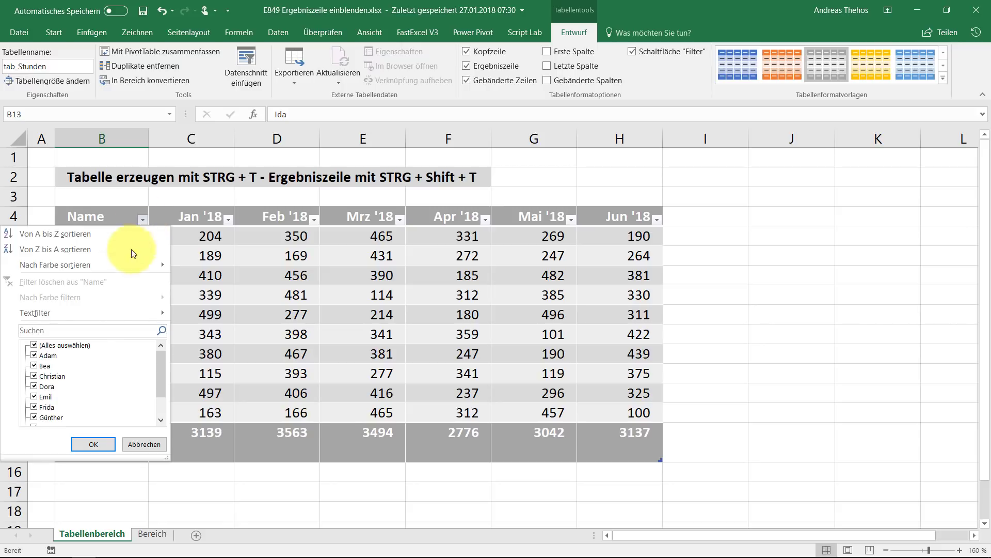
{"action": "left_click", "coordinate": [37, 376]}
{"action": "left_click", "coordinate": [37, 396]}
{"action": "left_click", "coordinate": [42, 417]}
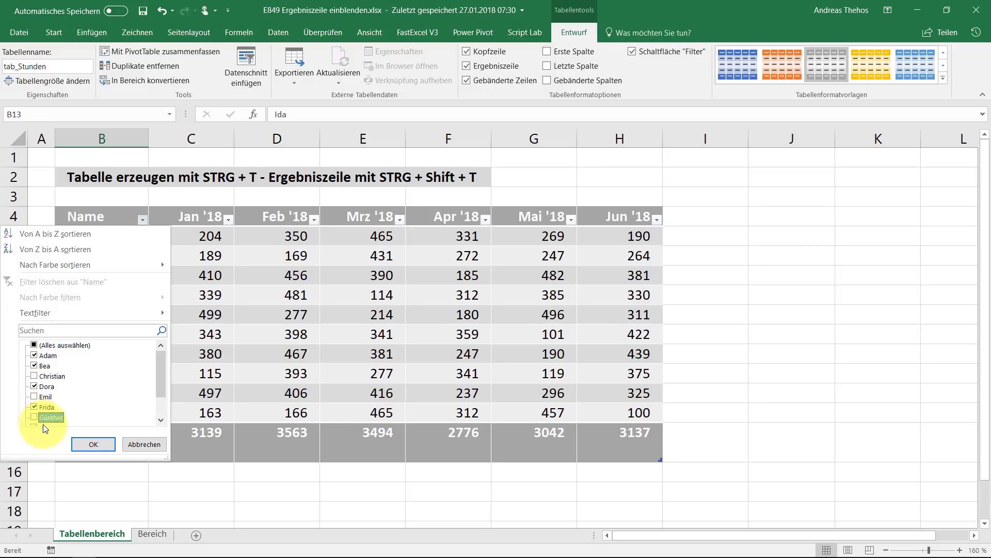
{"action": "left_click", "coordinate": [93, 444]}
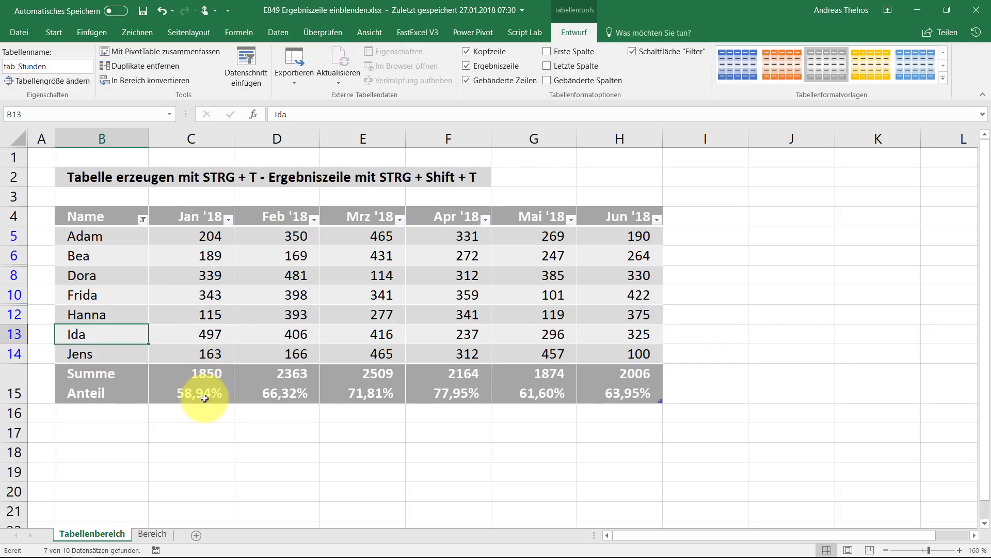
{"action": "left_click", "coordinate": [190, 433]}
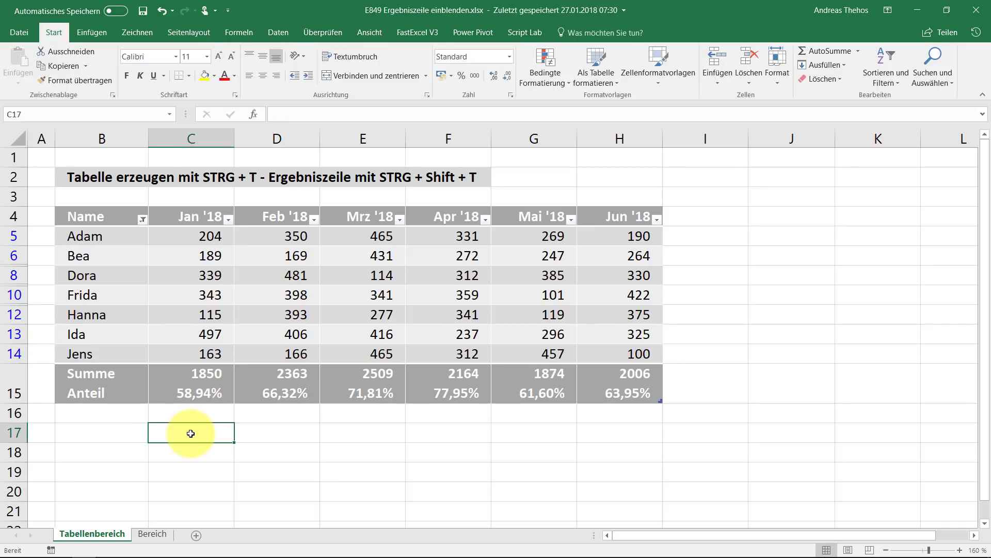
{"action": "key", "text": "Up"}
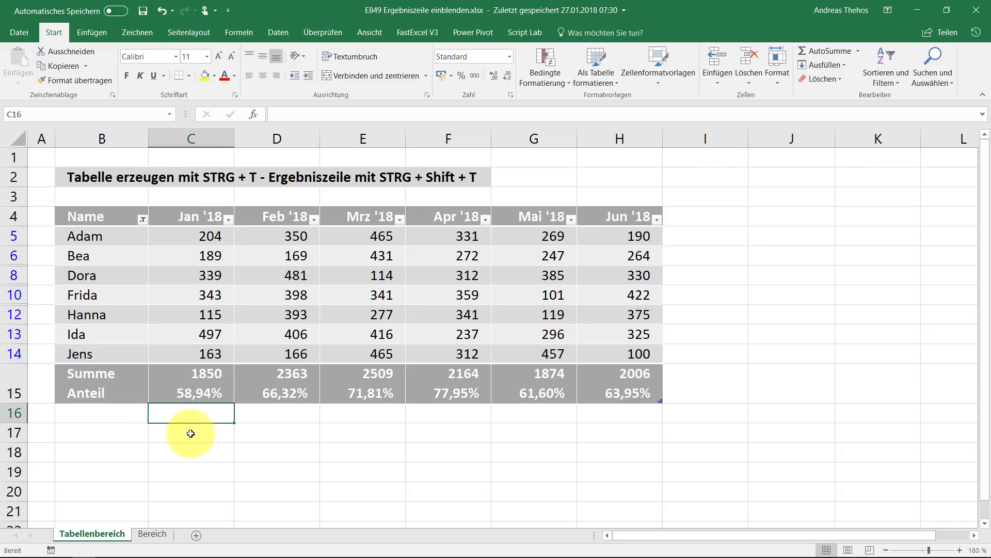
Enter the Jan '18 total formula as text in C16, copied from the cell above with Ctrl+'
{"action": "type", "text": "'"}
{"action": "key", "text": "ctrl+apostrophe"}
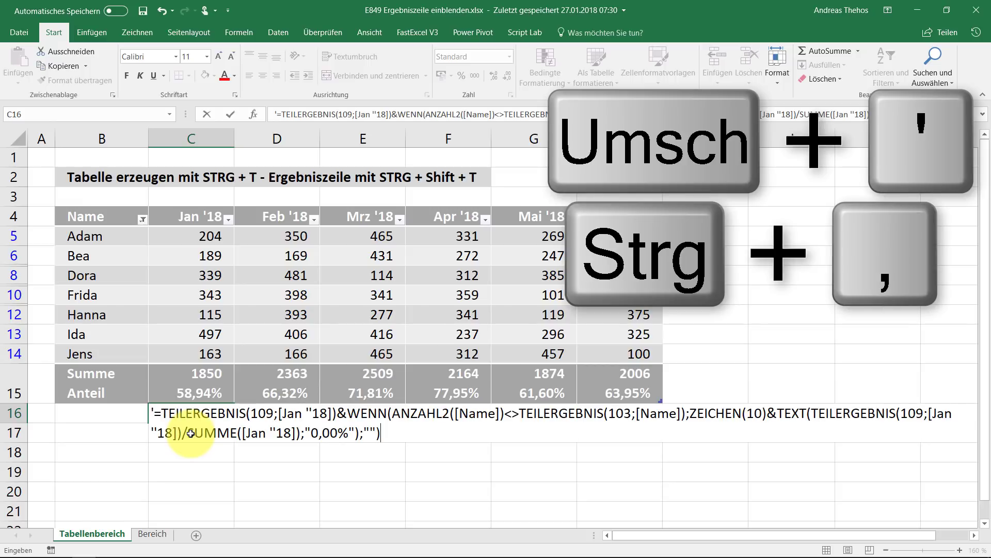
{"action": "key", "text": "Return"}
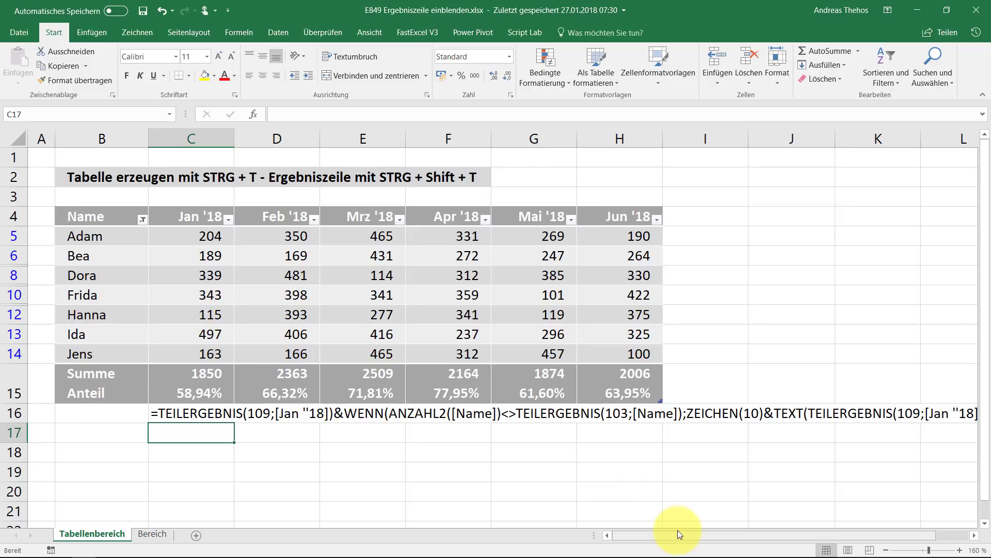
{"action": "left_click_drag", "start_coordinate": [673, 534], "coordinate": [939, 534]}
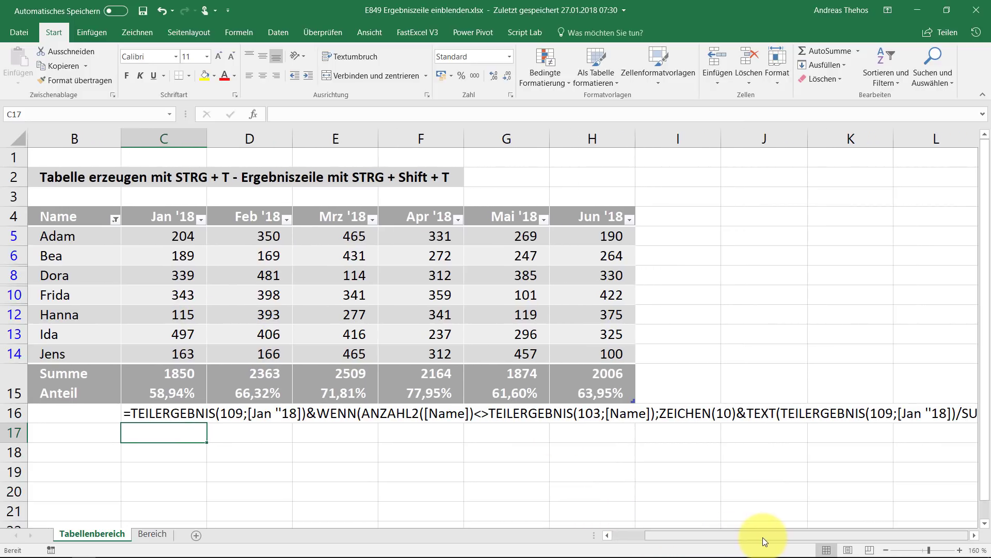
{"action": "left_click", "coordinate": [974, 535]}
{"action": "left_click", "coordinate": [974, 535]}
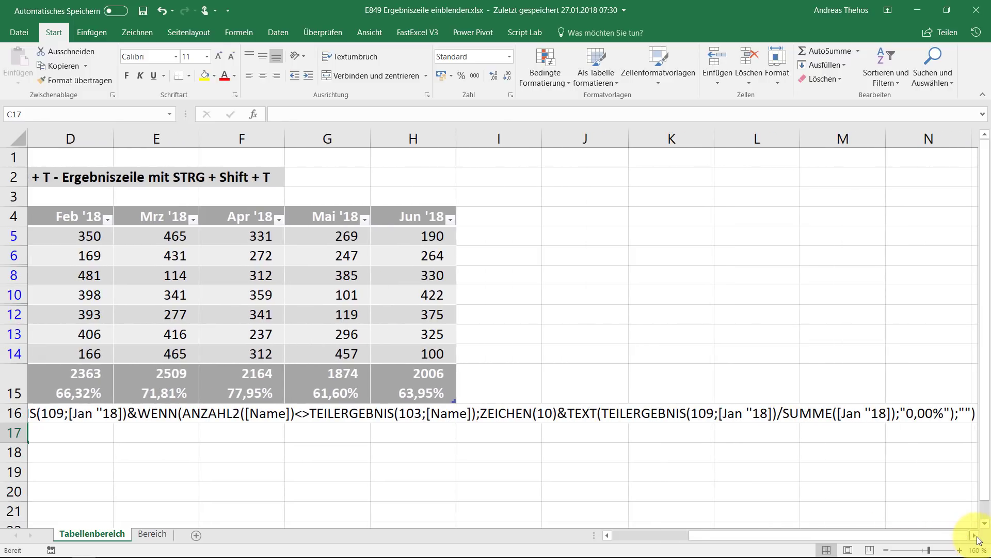
{"action": "left_click", "coordinate": [974, 535]}
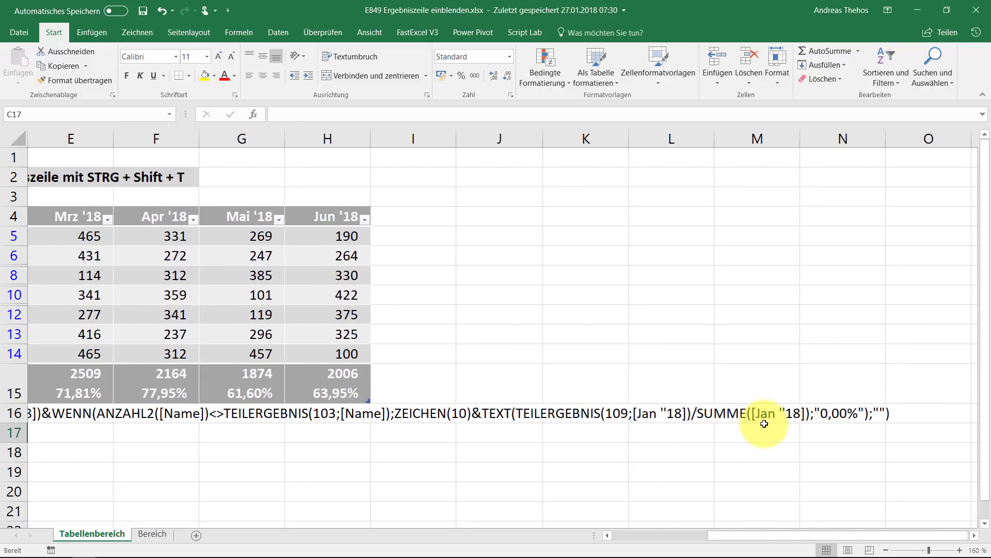
{"action": "left_click", "coordinate": [661, 536]}
{"action": "double_click", "coordinate": [209, 382]}
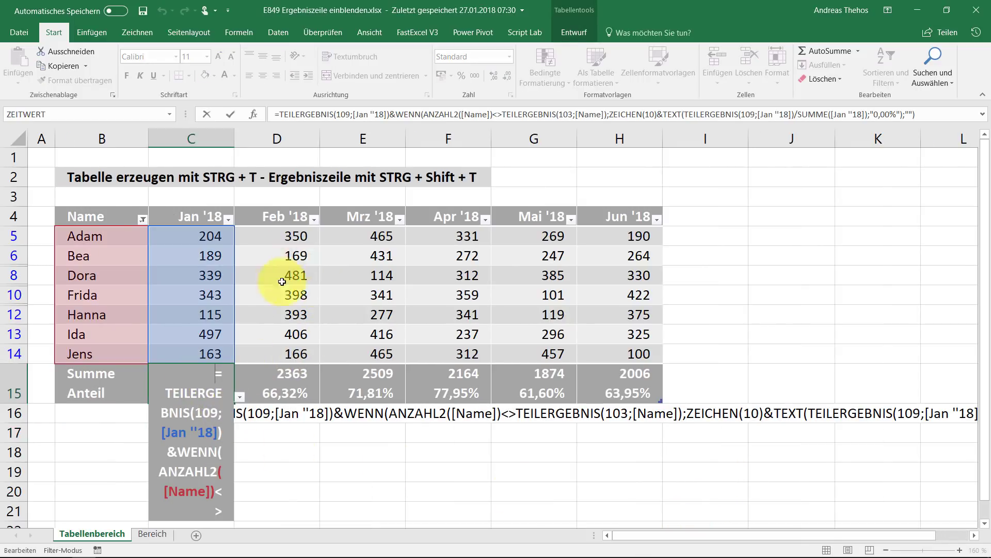
{"action": "key", "text": "Escape"}
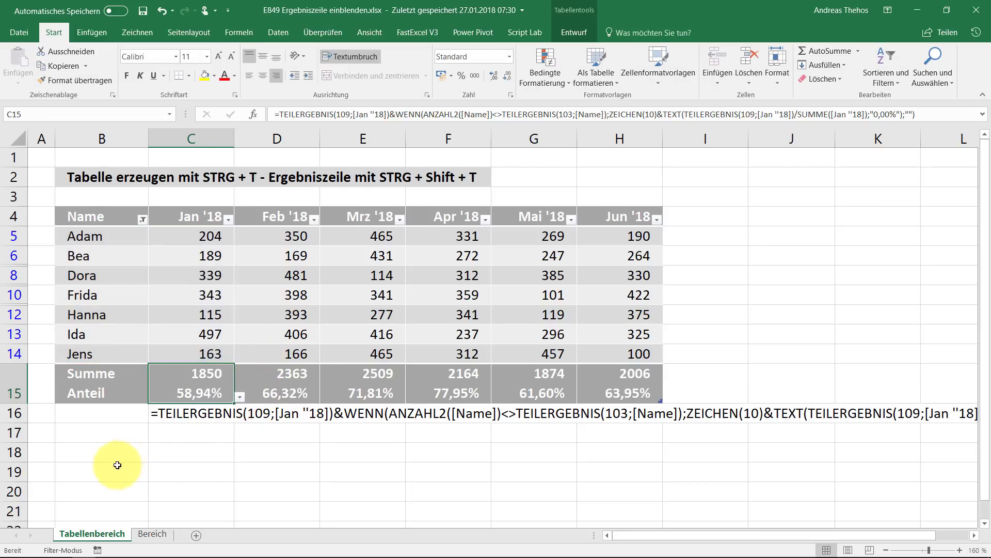
{"action": "left_click", "coordinate": [108, 471]}
Enter =FORMELTEXT(tab_Stunden[[#Ergebnisse];[Jan '18]]) in B19 to display the total formula
{"action": "type", "text": "=f"}
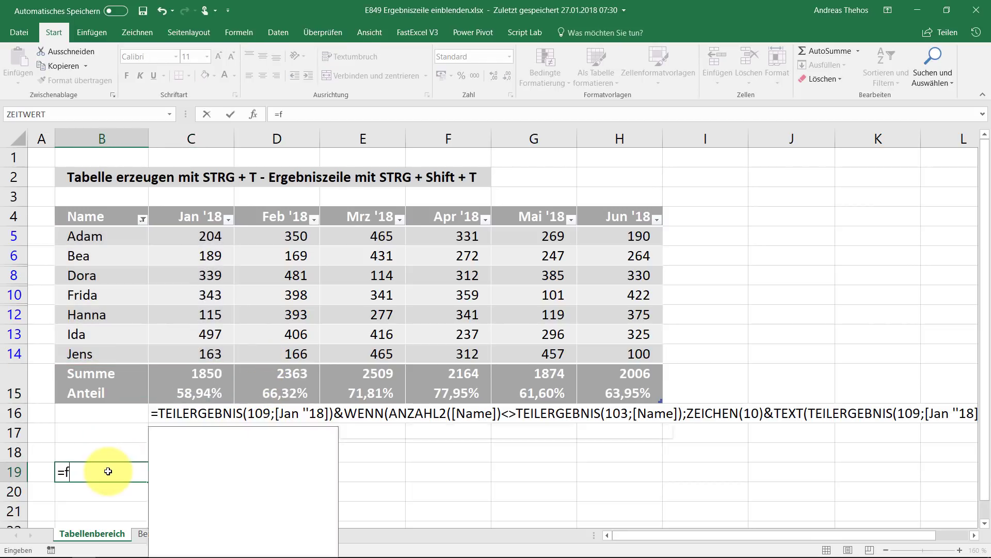
{"action": "type", "text": "orm"}
{"action": "key", "text": "Tab"}
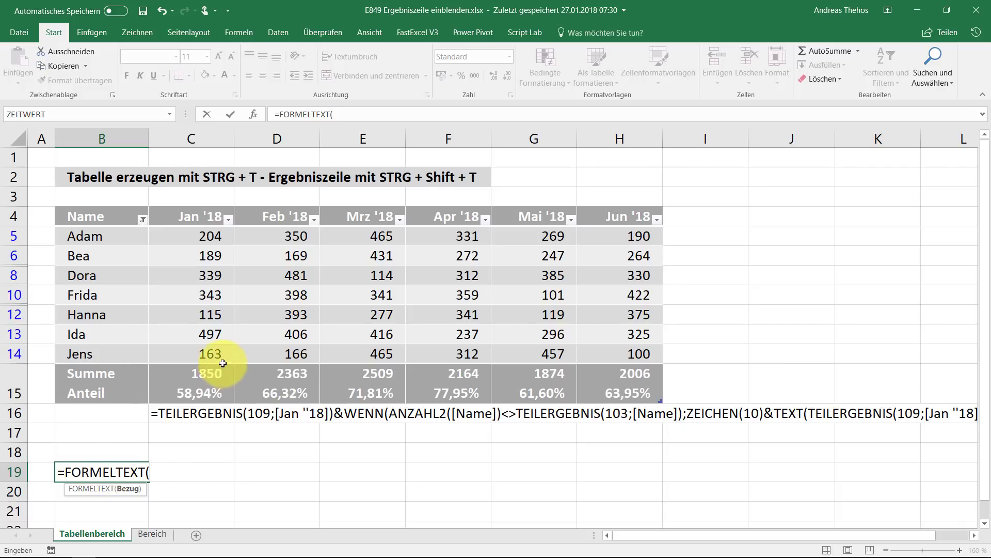
{"action": "left_click", "coordinate": [191, 378]}
{"action": "key", "text": "Return"}
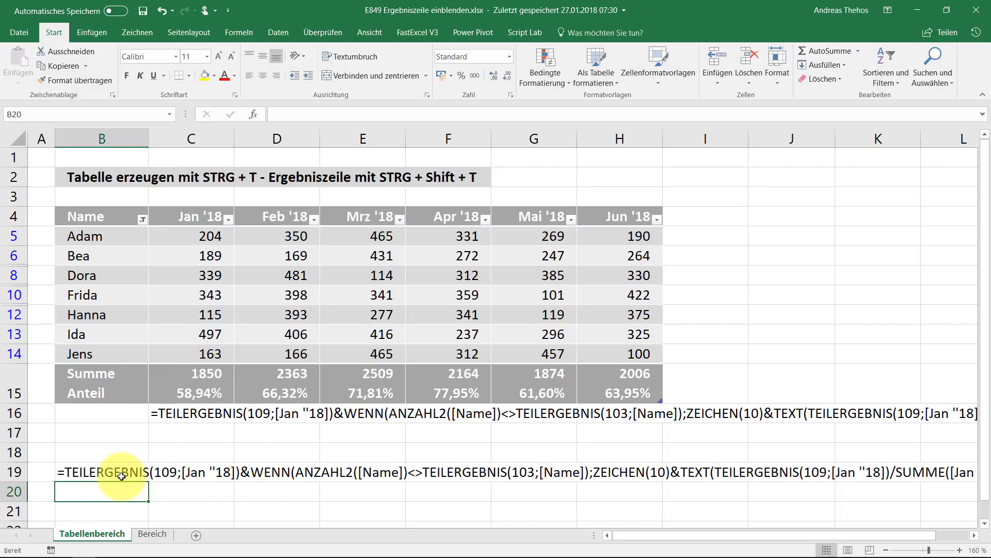
{"action": "left_click_drag", "start_coordinate": [121, 476], "coordinate": [707, 497]}
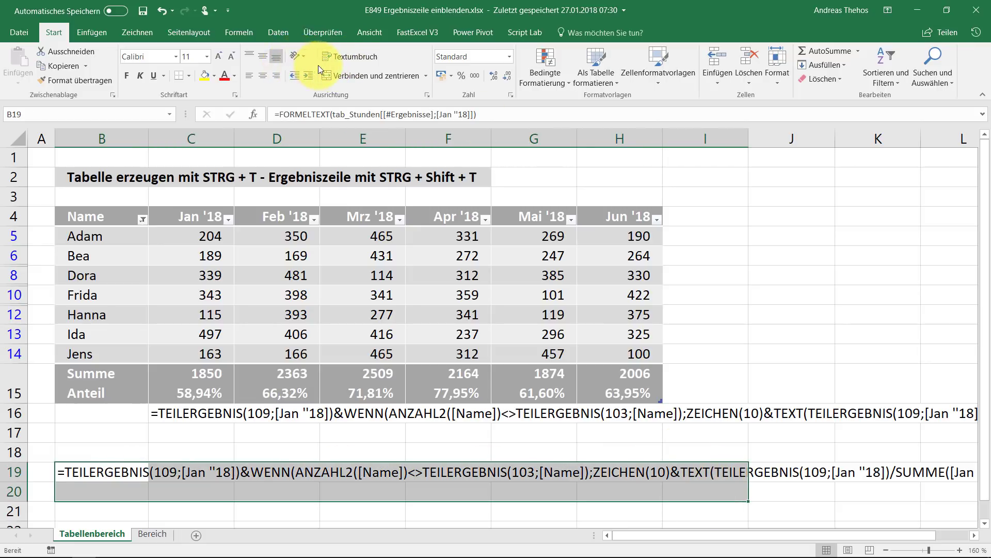
Merge B19:I20, wrap and left-align the text, and widen column I to fit it
{"action": "left_click", "coordinate": [334, 74]}
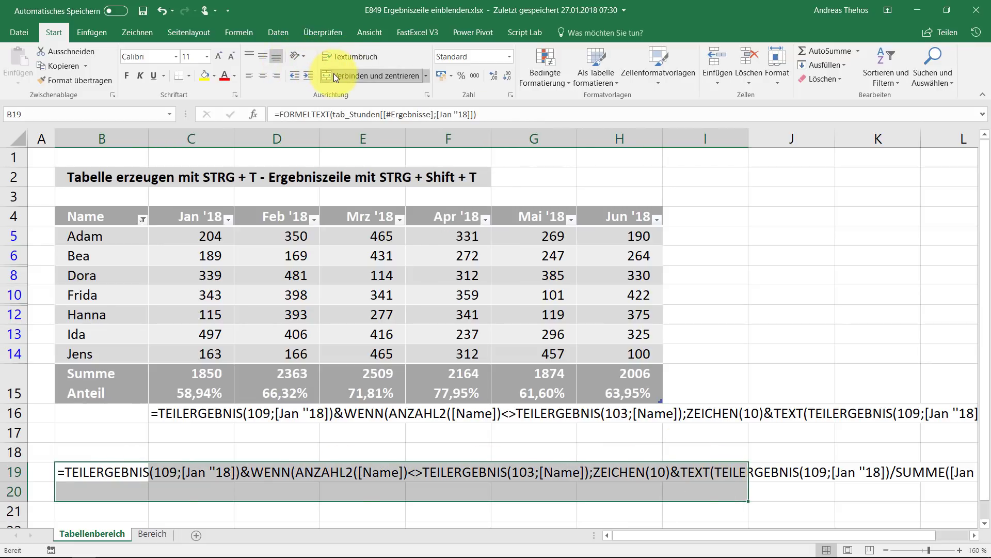
{"action": "left_click", "coordinate": [361, 56]}
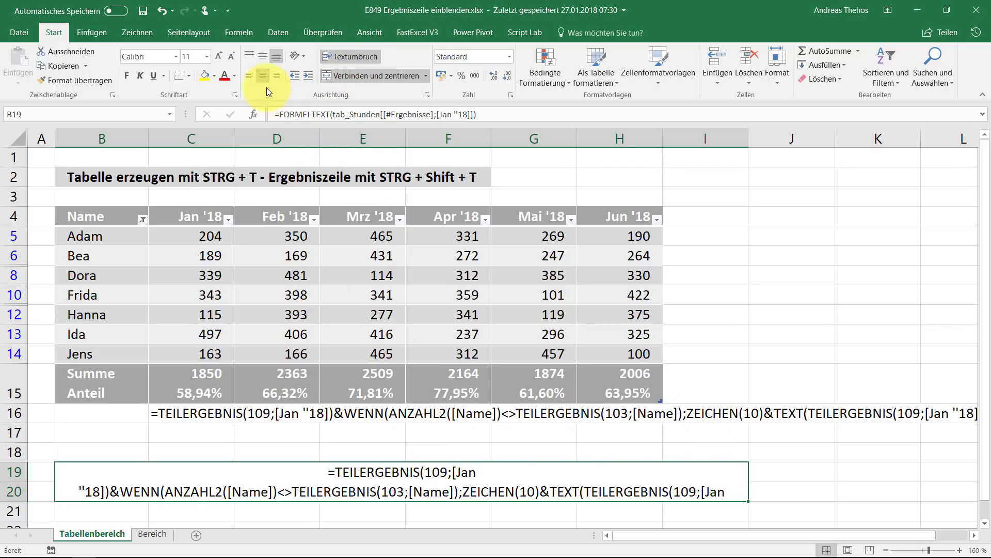
{"action": "left_click", "coordinate": [254, 76]}
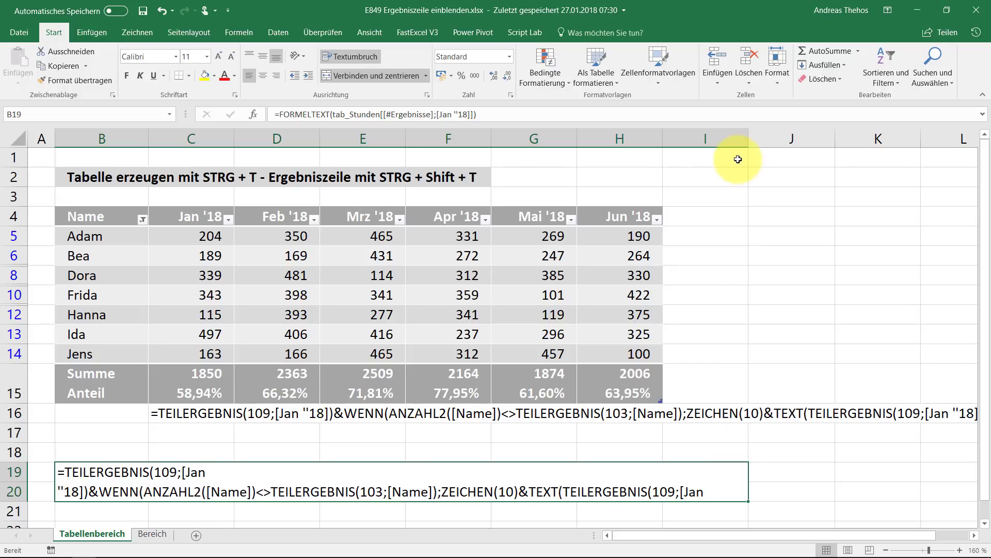
{"action": "left_click_drag", "start_coordinate": [743, 139], "coordinate": [895, 142]}
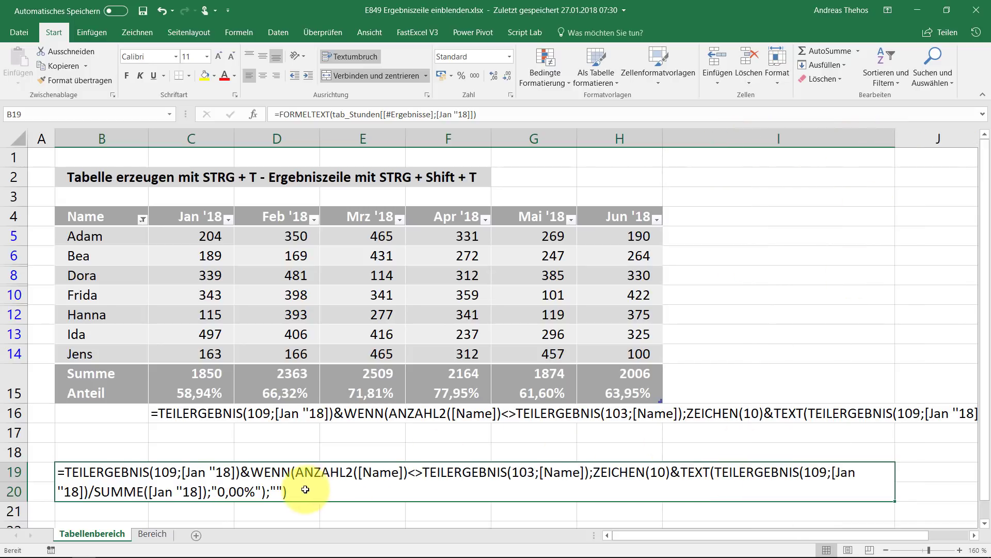
{"action": "left_click", "coordinate": [222, 334]}
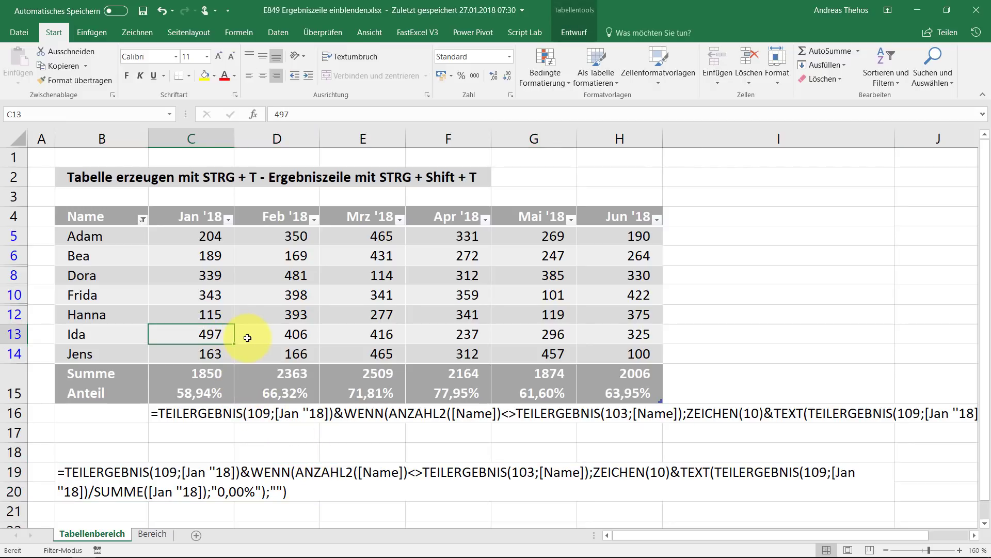
Toggle the total row and autofit row 15 so both Summe and Anteil lines show
{"action": "key", "text": "ctrl+shift+t"}
{"action": "key", "text": "ctrl+shift+t"}
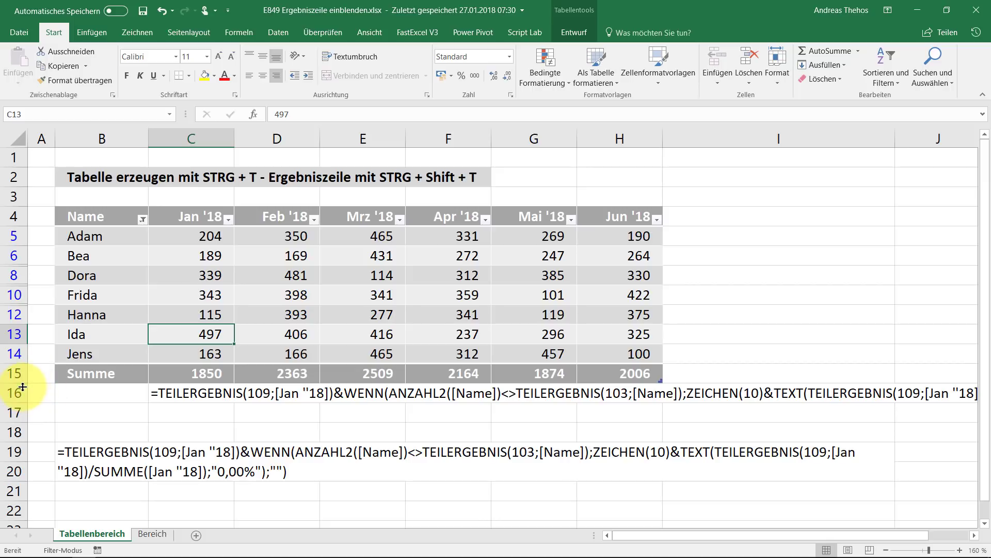
{"action": "double_click", "coordinate": [23, 383]}
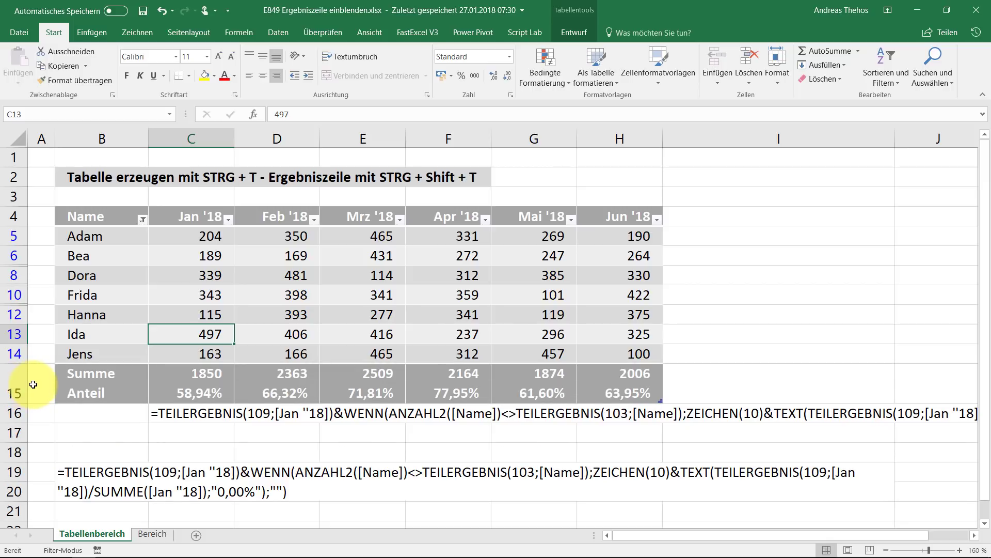
{"action": "left_click", "coordinate": [58, 295]}
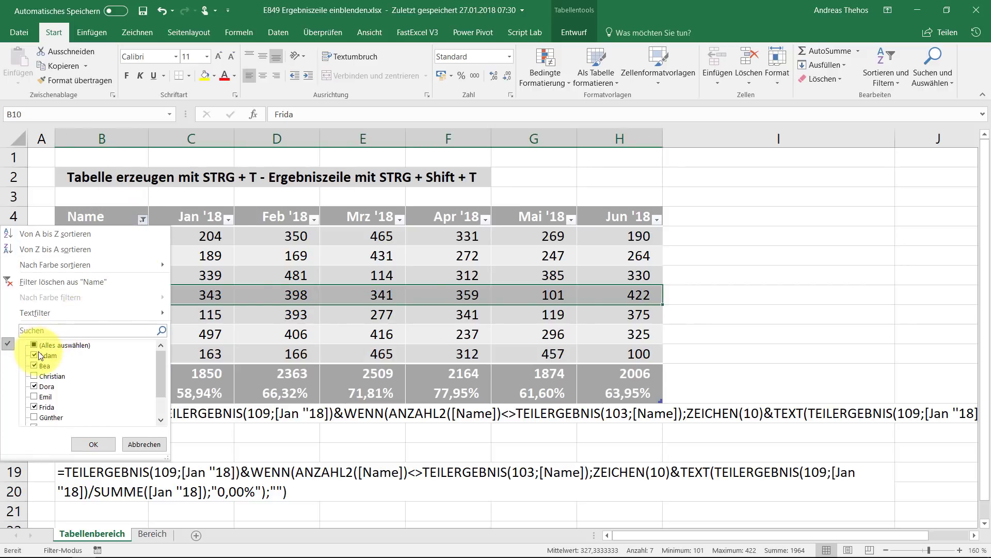
Select all names in the Name filter to restore all ten rows, with Jan '18 Summe at 3139
{"action": "left_click", "coordinate": [34, 345]}
{"action": "left_click", "coordinate": [94, 444]}
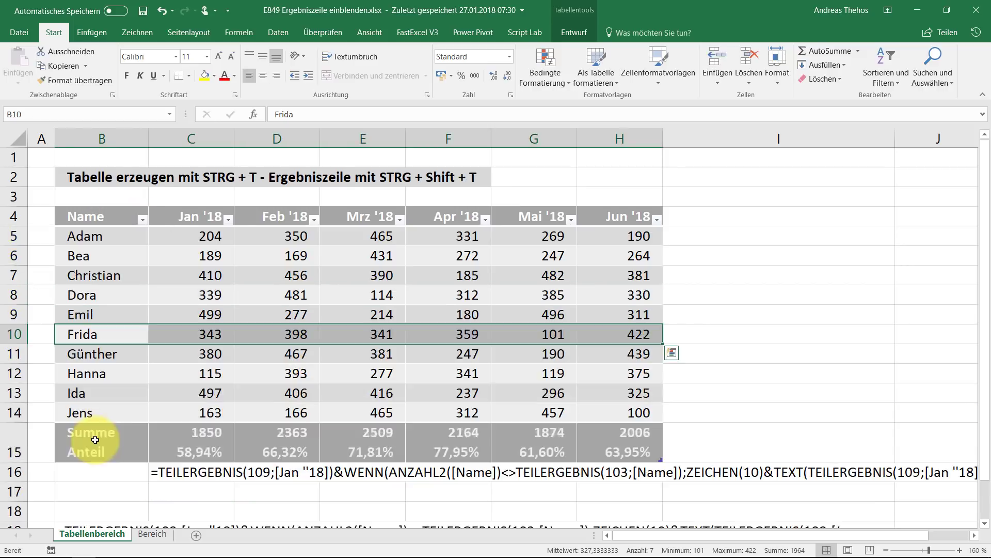
{"action": "left_click", "coordinate": [191, 394]}
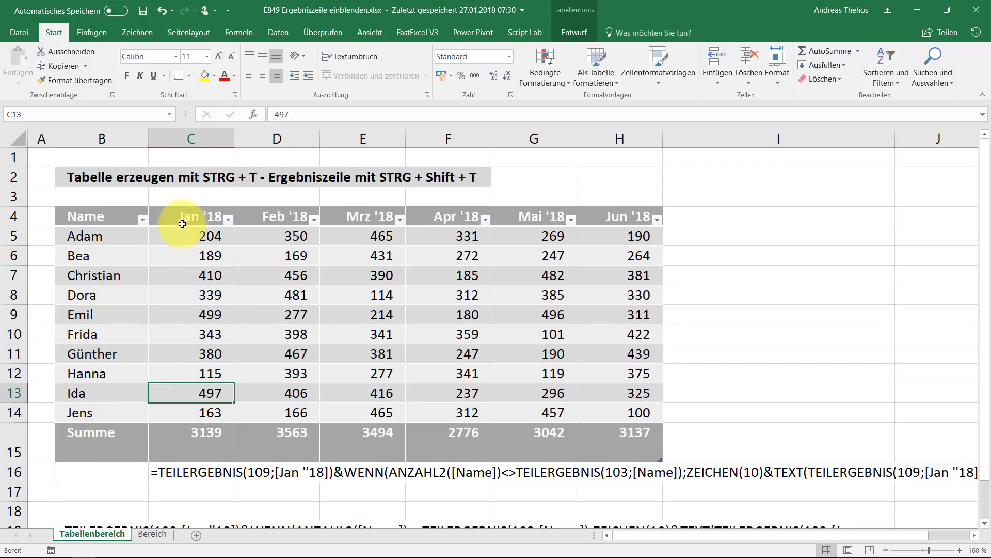
{"action": "left_click", "coordinate": [170, 256]}
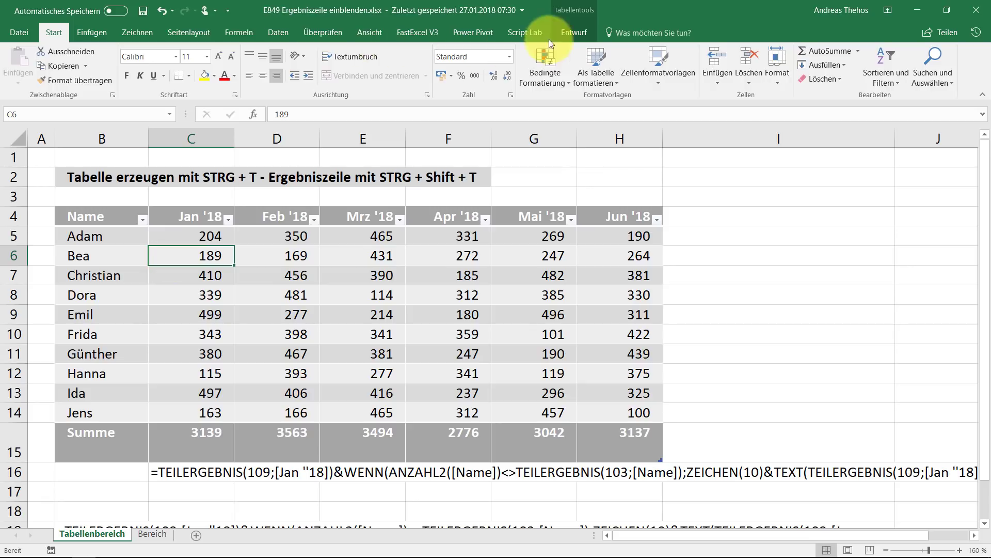
Switch the table's Ergebniszeile off and back on, restoring the Summe row 15 (3139 for Jan '18)
{"action": "left_click", "coordinate": [566, 32]}
{"action": "left_click", "coordinate": [484, 66]}
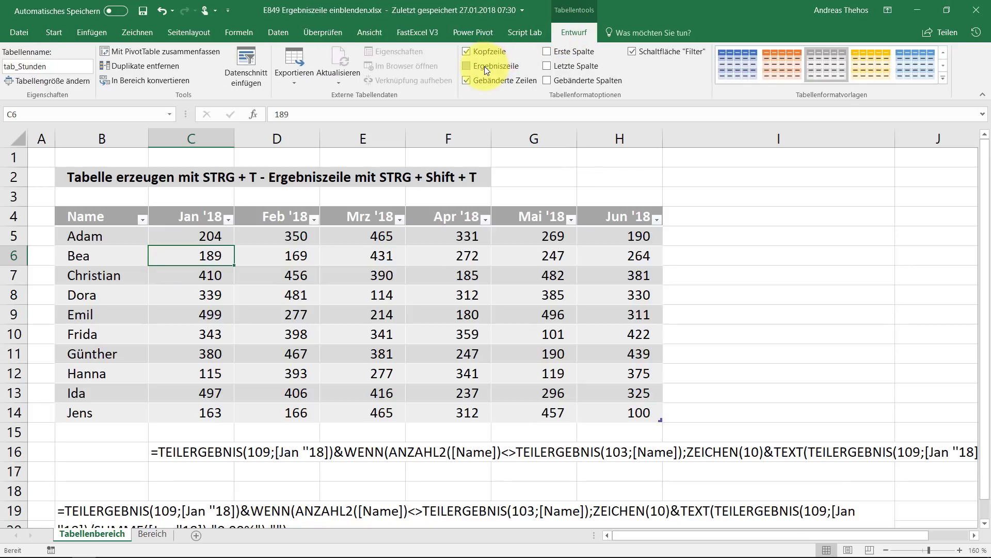
{"action": "left_click", "coordinate": [484, 66]}
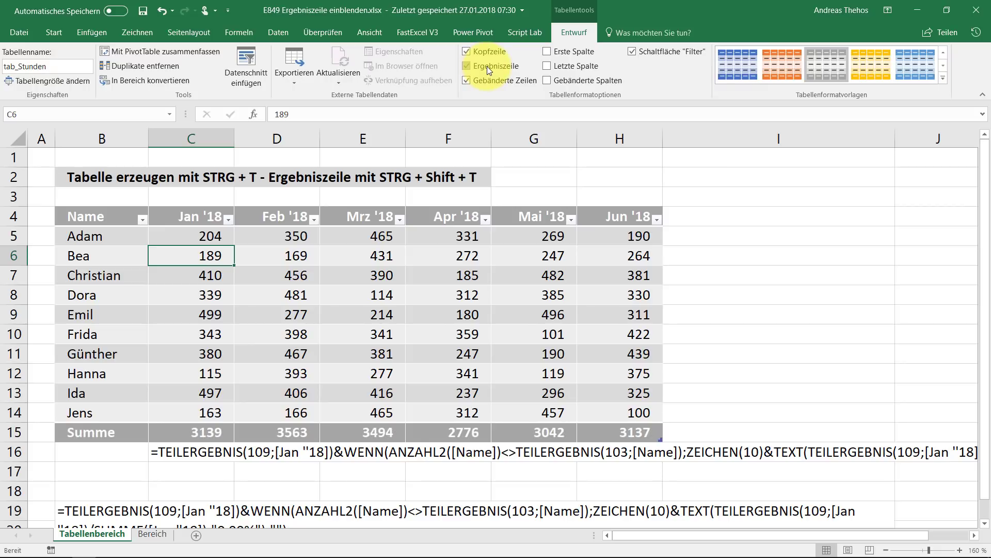